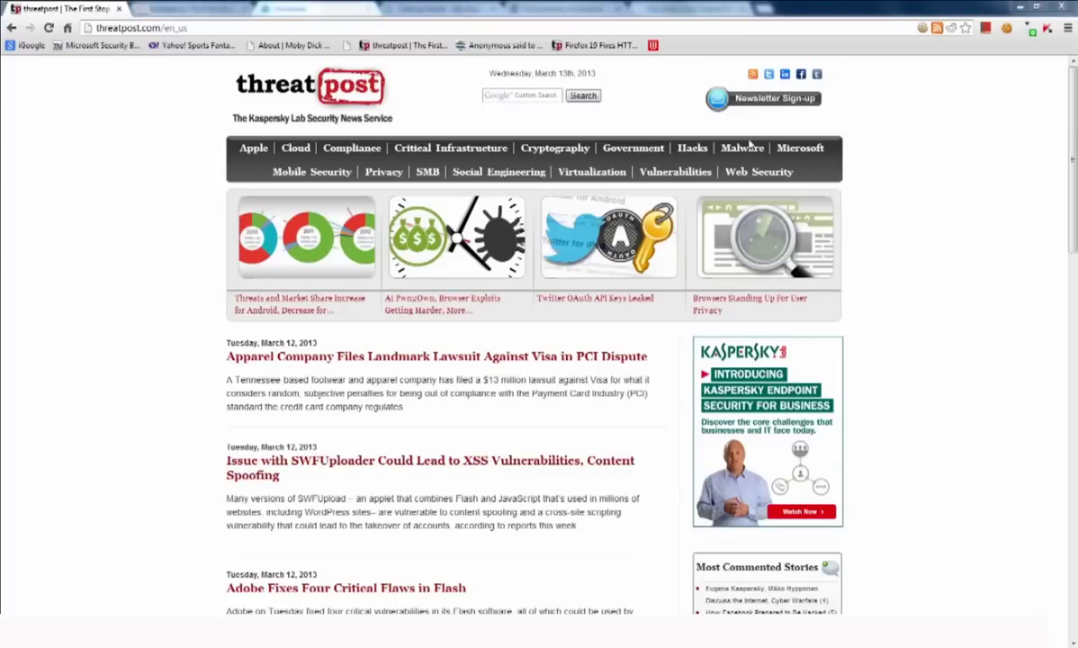
Step: Open Chrome's Settings page in a new tab beside the Threatpost site
{"action": "left_click", "coordinate": [1067, 28]}
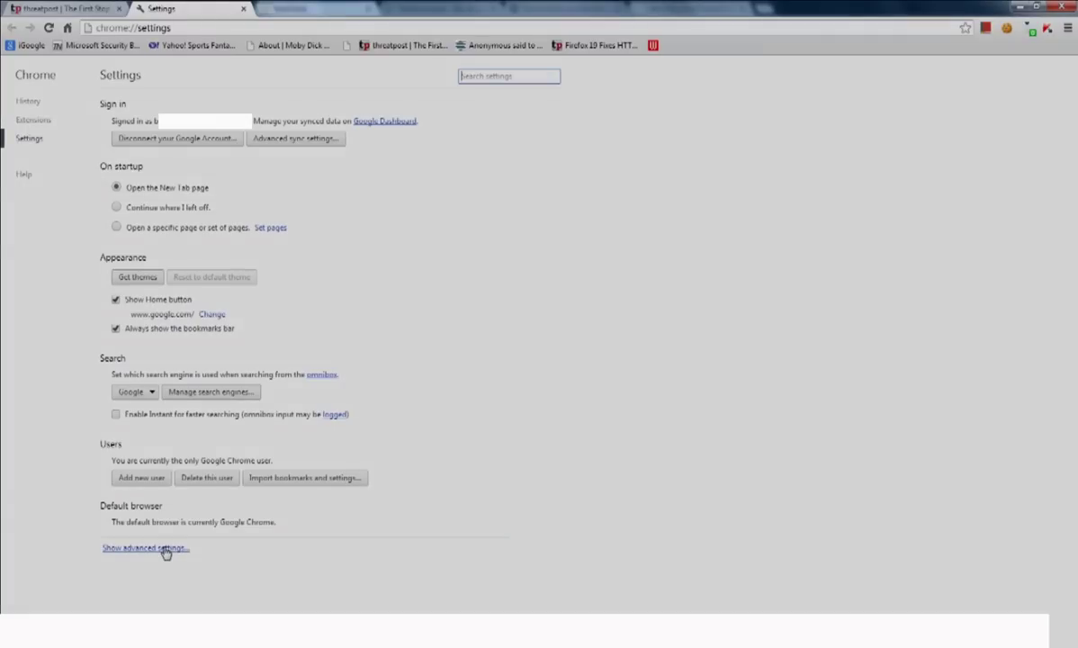
Step: Reveal the advanced Privacy settings and turn on Do Not Track requests, leaving Content settings open
{"action": "left_click", "coordinate": [164, 548]}
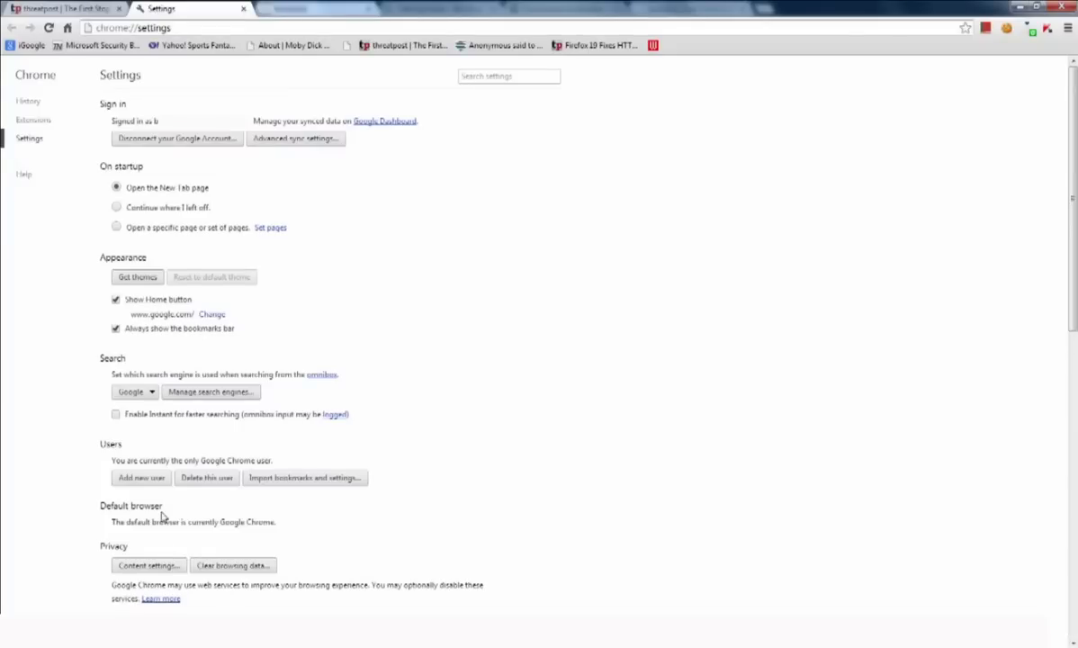
{"action": "scroll", "coordinate": [214, 459], "scroll_direction": "down", "scroll_amount": 5}
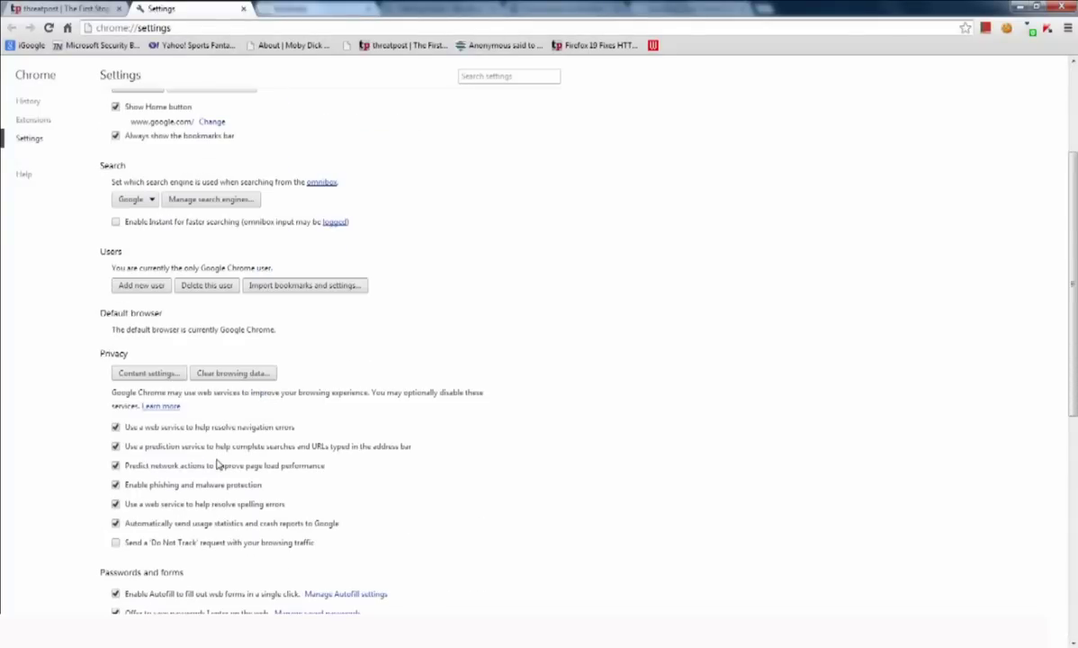
{"action": "scroll", "coordinate": [216, 464], "scroll_direction": "down", "scroll_amount": 1}
{"action": "scroll", "coordinate": [215, 464], "scroll_direction": "down", "scroll_amount": 1}
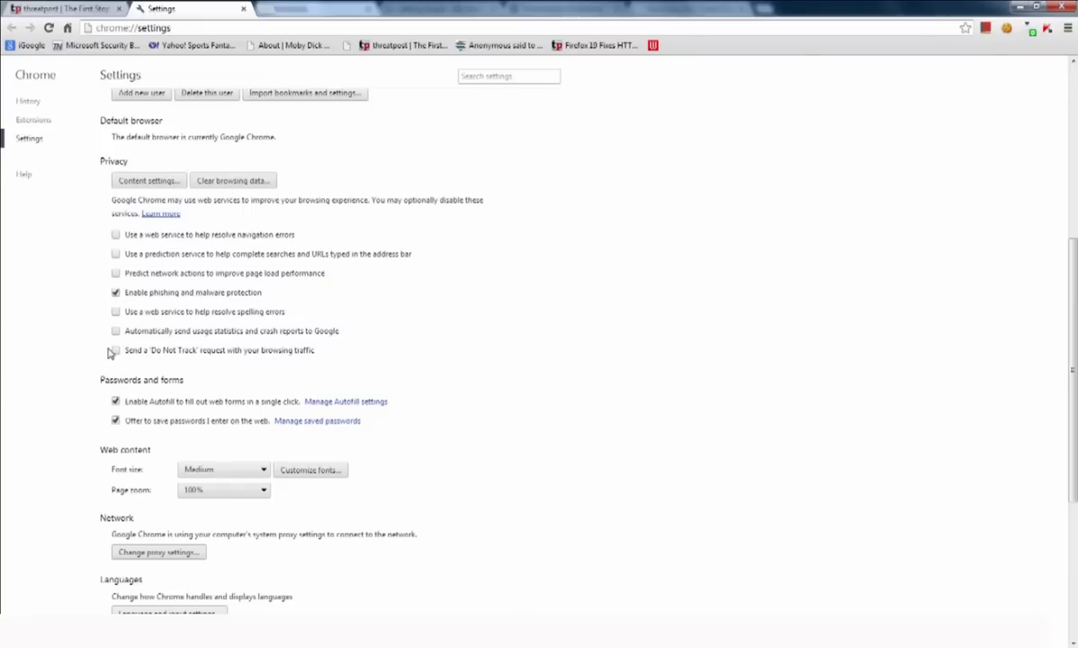
{"action": "left_click", "coordinate": [115, 350]}
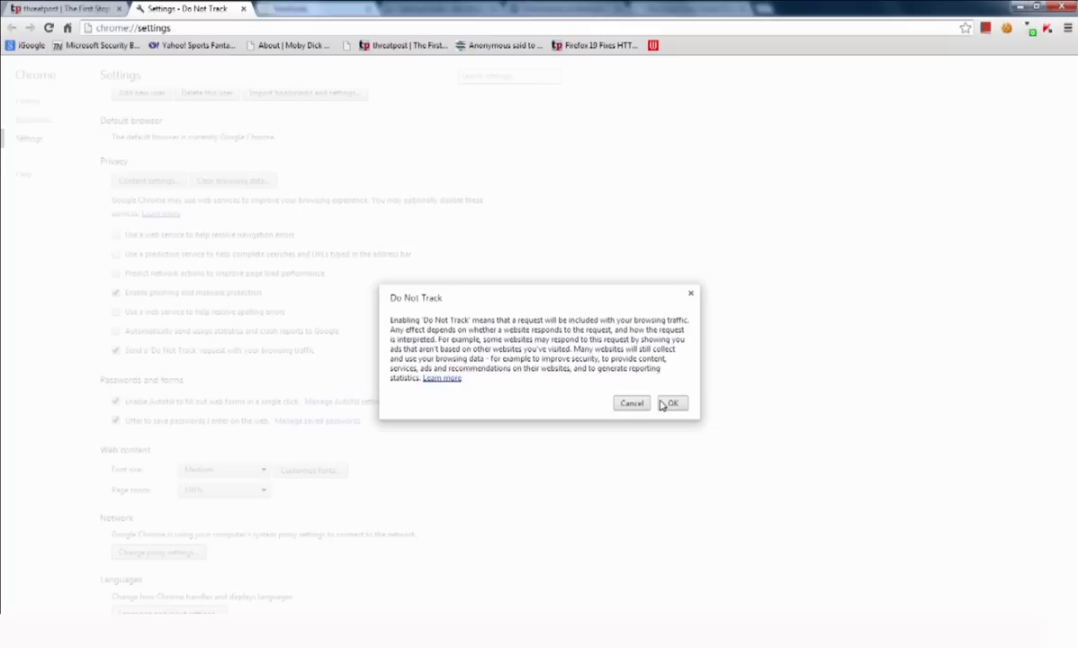
{"action": "left_click", "coordinate": [666, 404]}
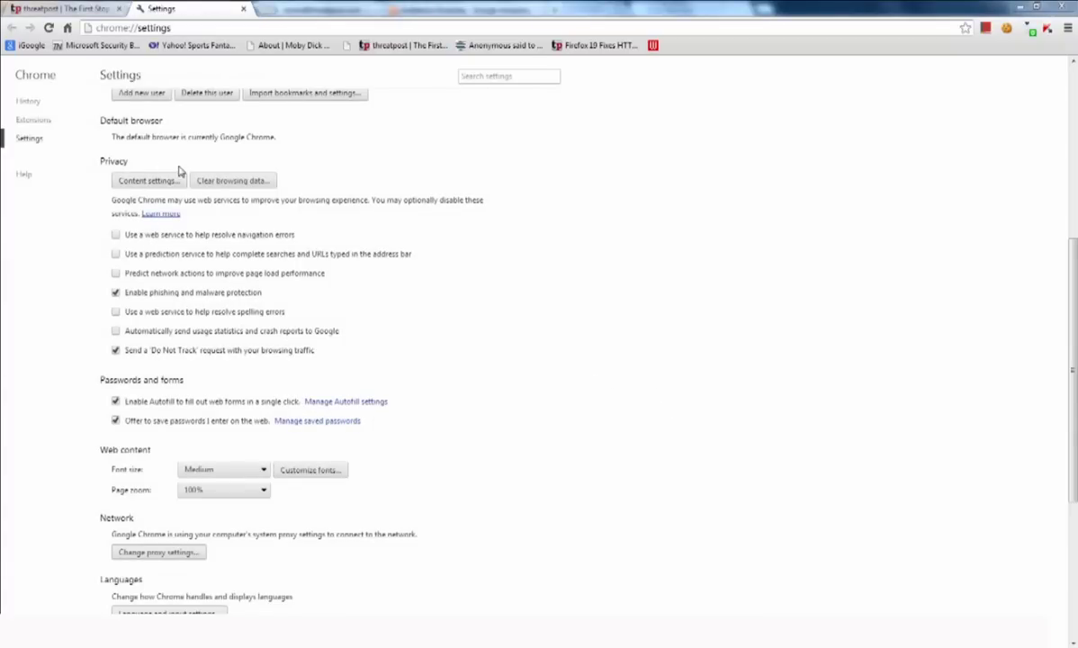
{"action": "left_click", "coordinate": [153, 184]}
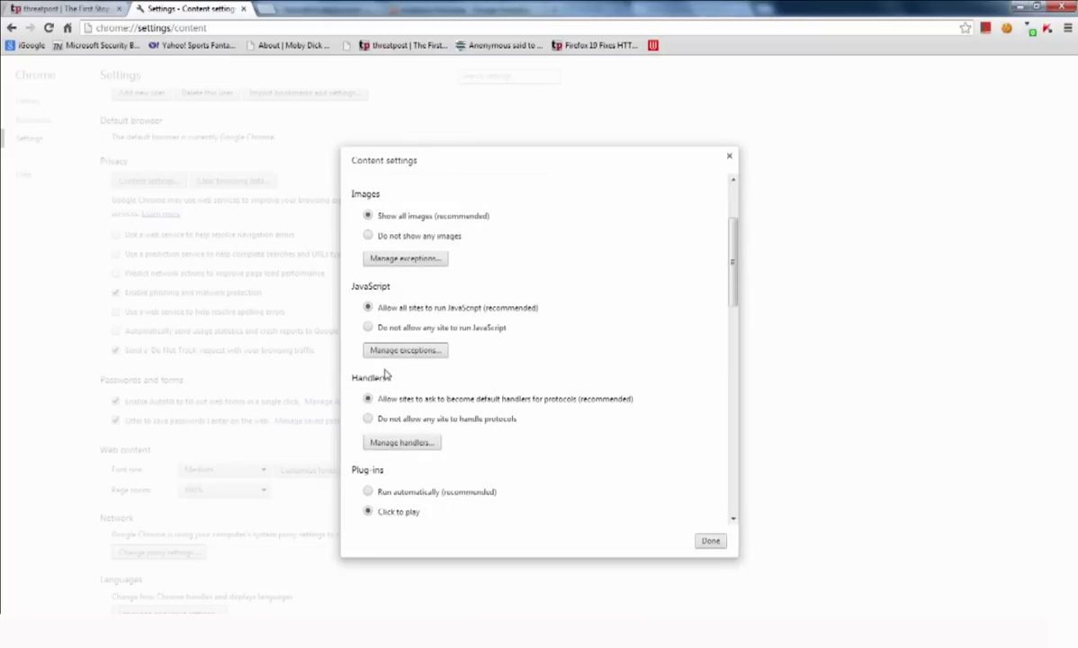
{"action": "scroll", "coordinate": [360, 377], "scroll_direction": "down", "scroll_amount": 3}
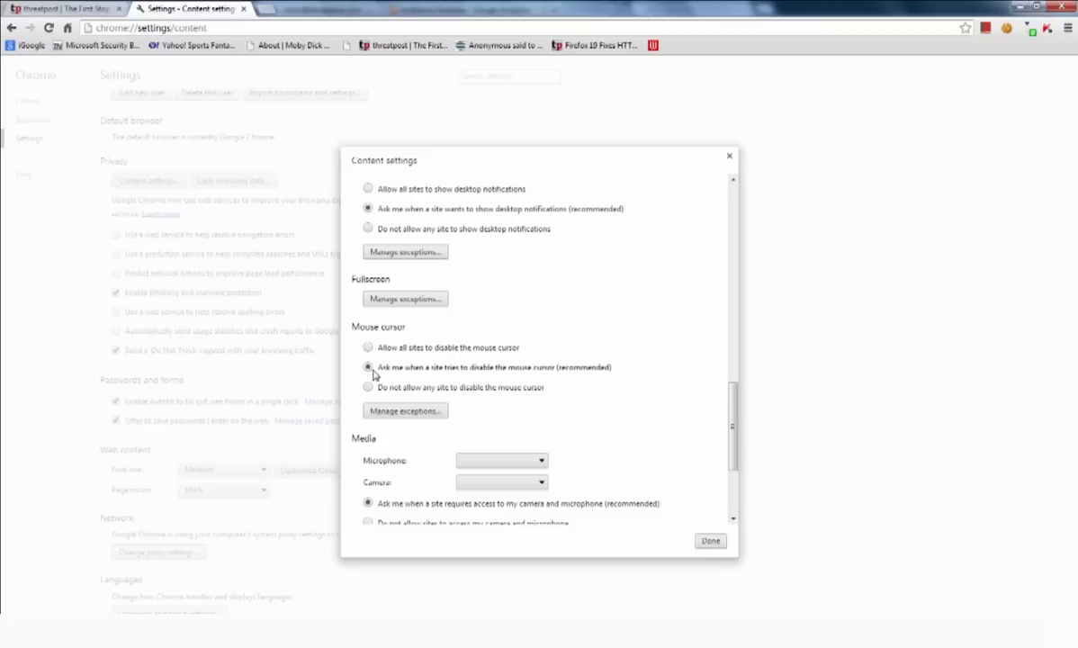
{"action": "left_click", "coordinate": [368, 388]}
{"action": "scroll", "coordinate": [419, 310], "scroll_direction": "down", "scroll_amount": 2}
{"action": "scroll", "coordinate": [421, 385], "scroll_direction": "down", "scroll_amount": 1}
{"action": "left_click", "coordinate": [369, 395]}
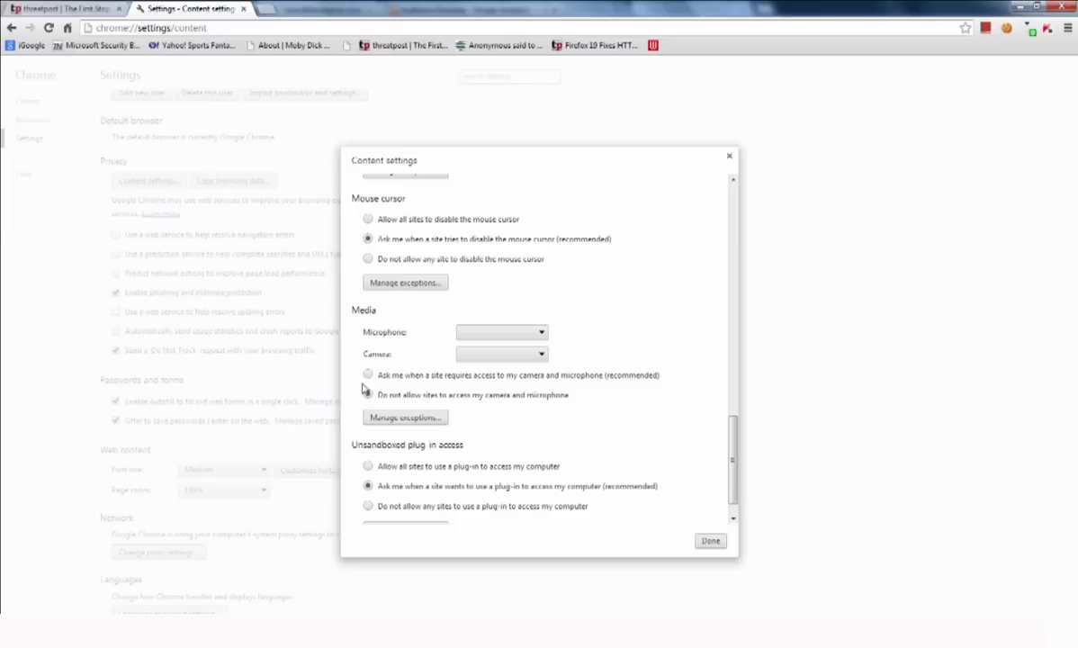
{"action": "left_click", "coordinate": [368, 375]}
{"action": "scroll", "coordinate": [382, 395], "scroll_direction": "down", "scroll_amount": 1}
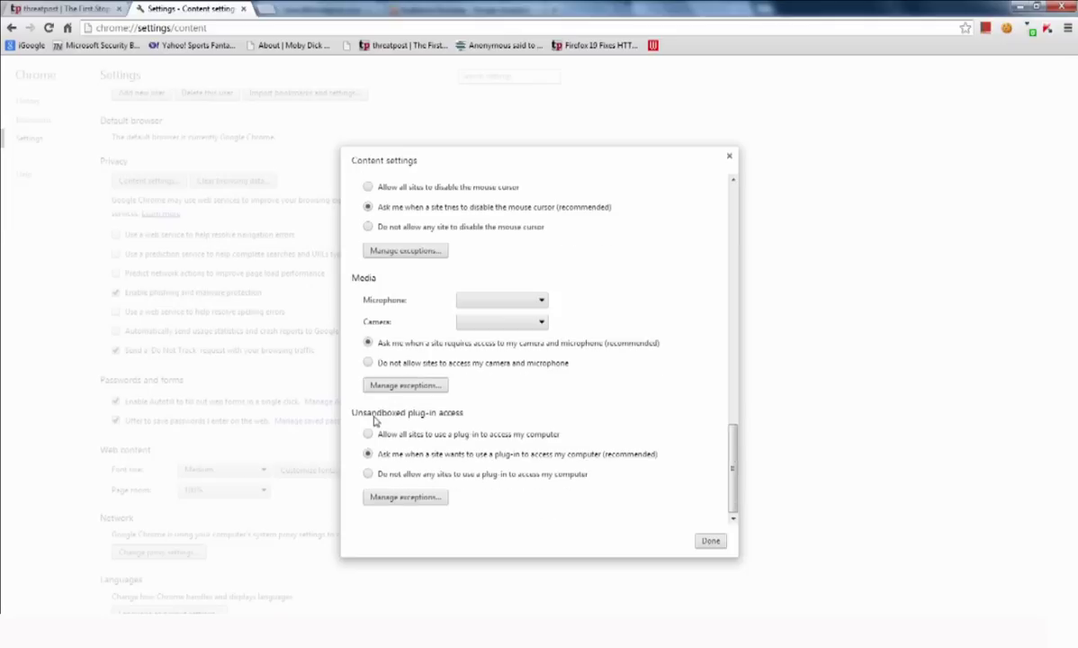
{"action": "left_click", "coordinate": [368, 474]}
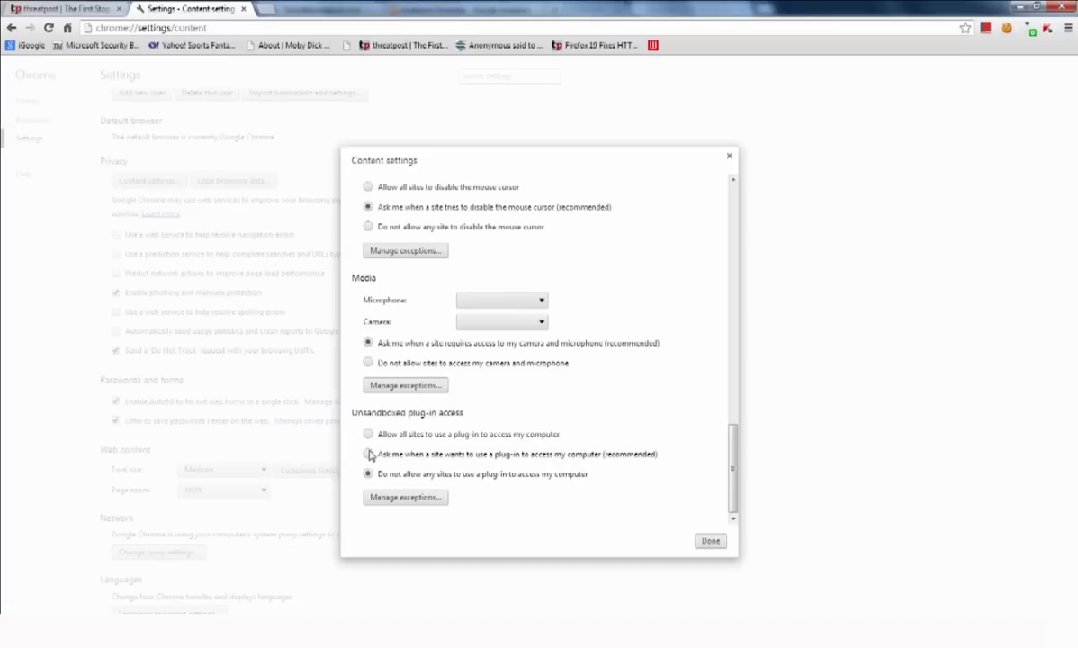
{"action": "left_click", "coordinate": [368, 455]}
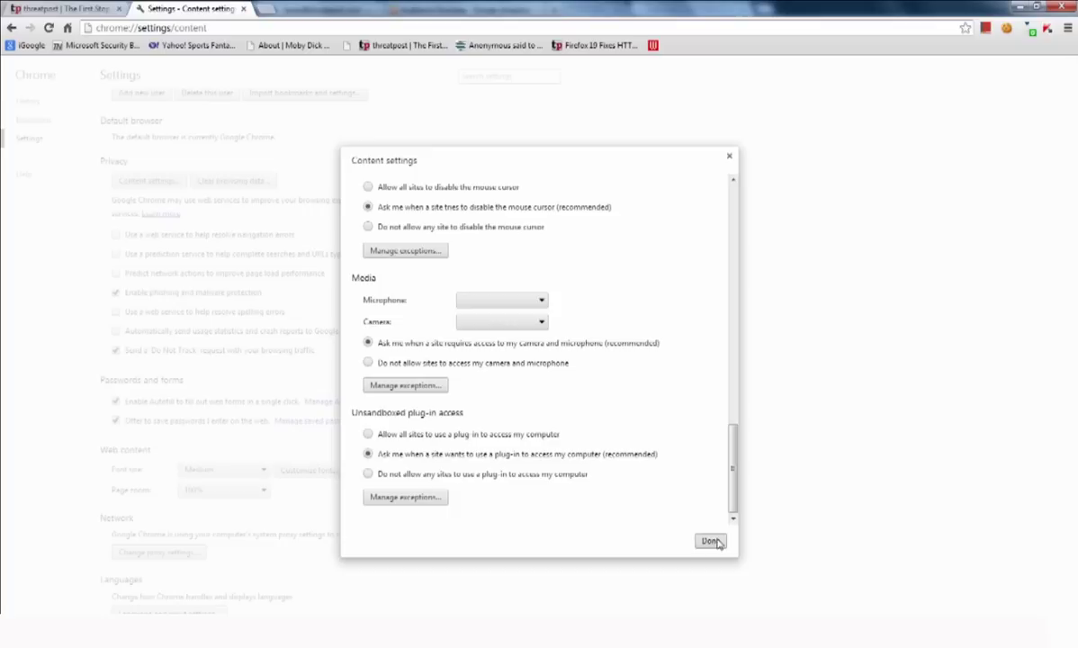
{"action": "left_click", "coordinate": [710, 541]}
{"action": "scroll", "coordinate": [486, 484], "scroll_direction": "up", "scroll_amount": 3}
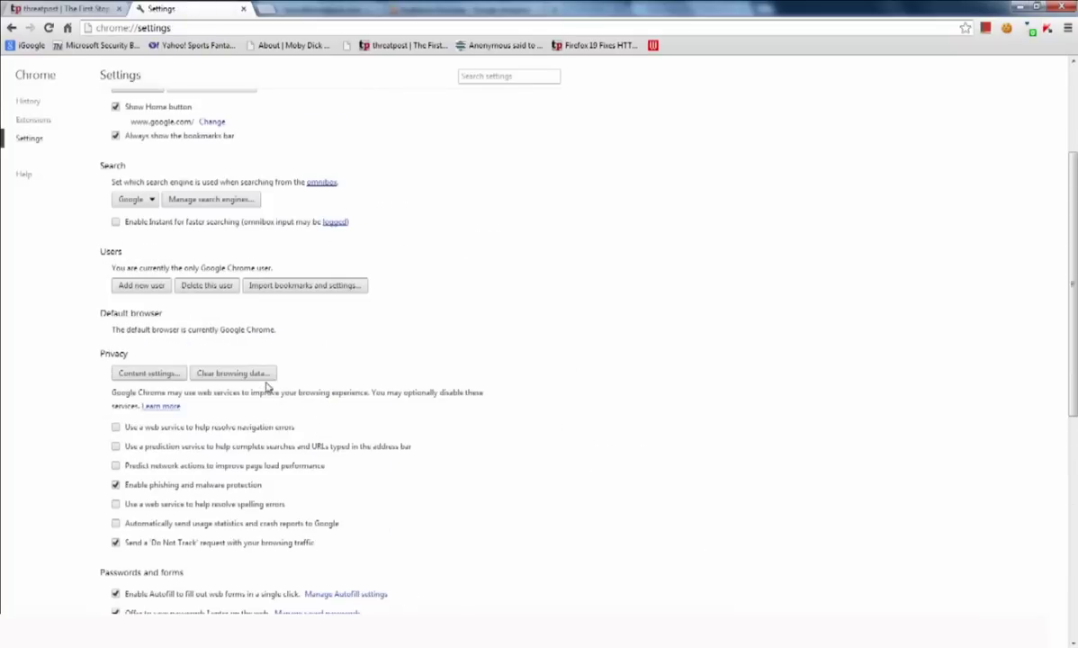
{"action": "left_click", "coordinate": [252, 372]}
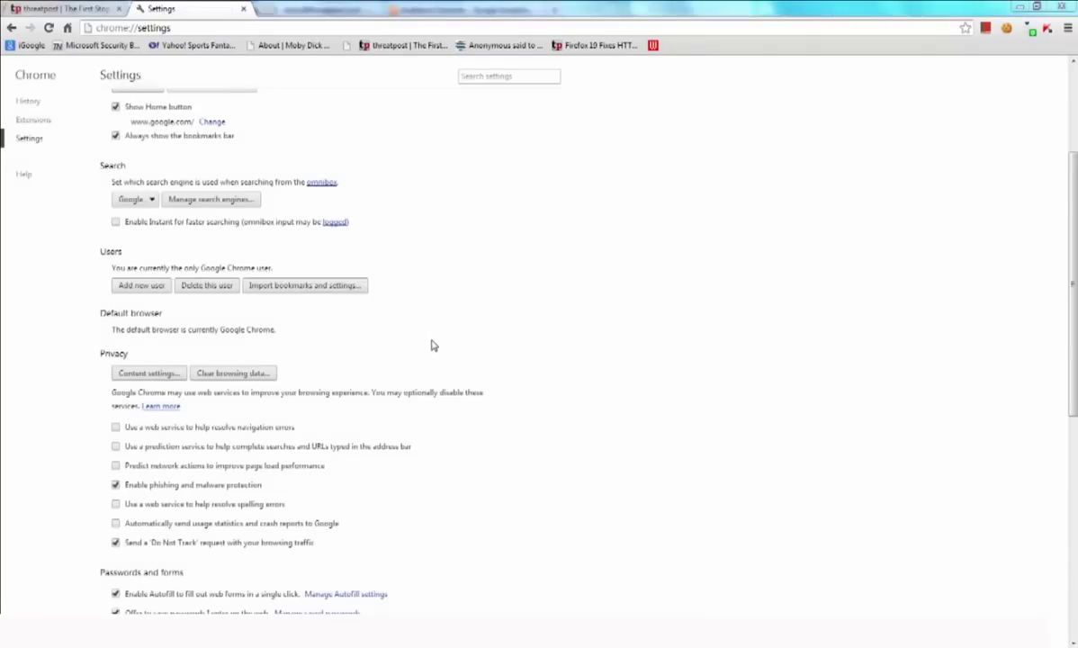
{"action": "scroll", "coordinate": [525, 295], "scroll_direction": "down", "scroll_amount": 3}
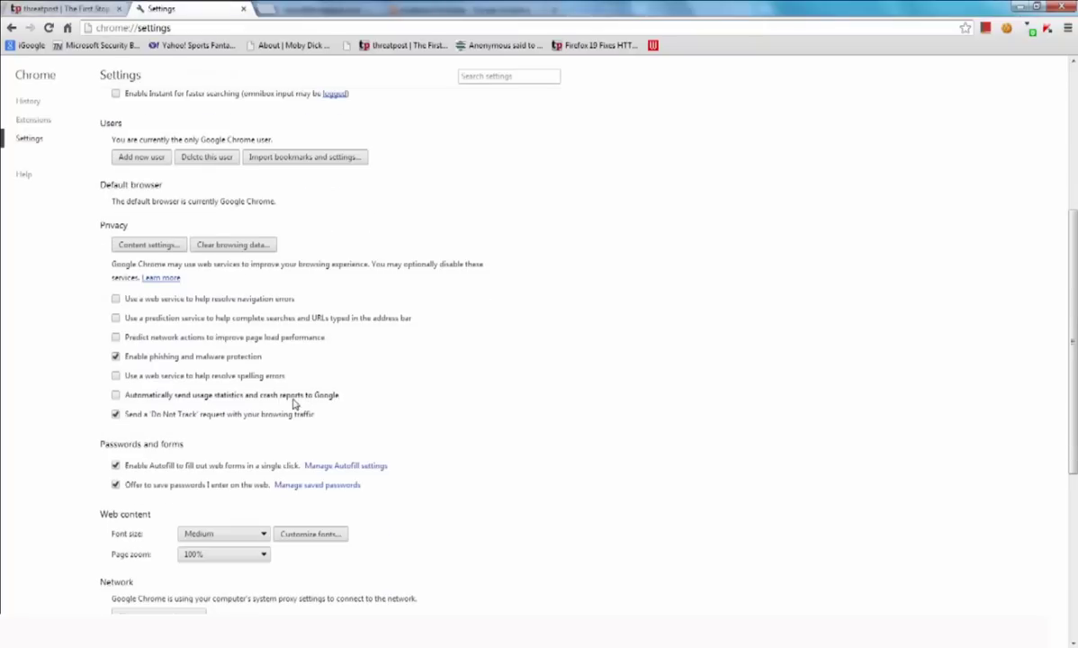
{"action": "left_click", "coordinate": [116, 465]}
{"action": "left_click", "coordinate": [116, 484]}
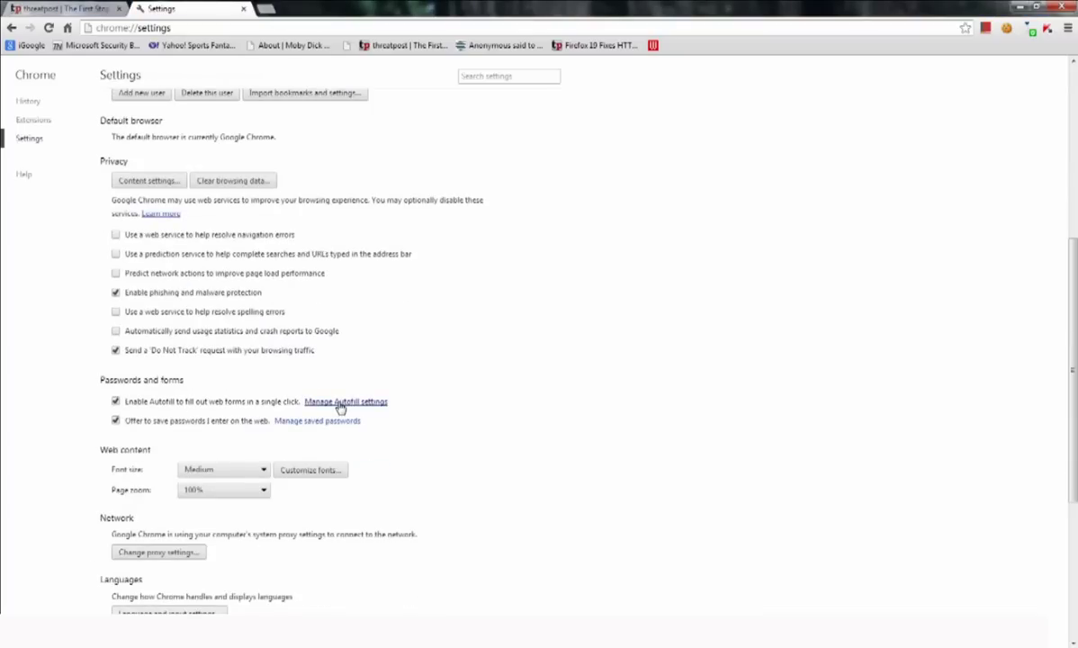
{"action": "left_click", "coordinate": [339, 422]}
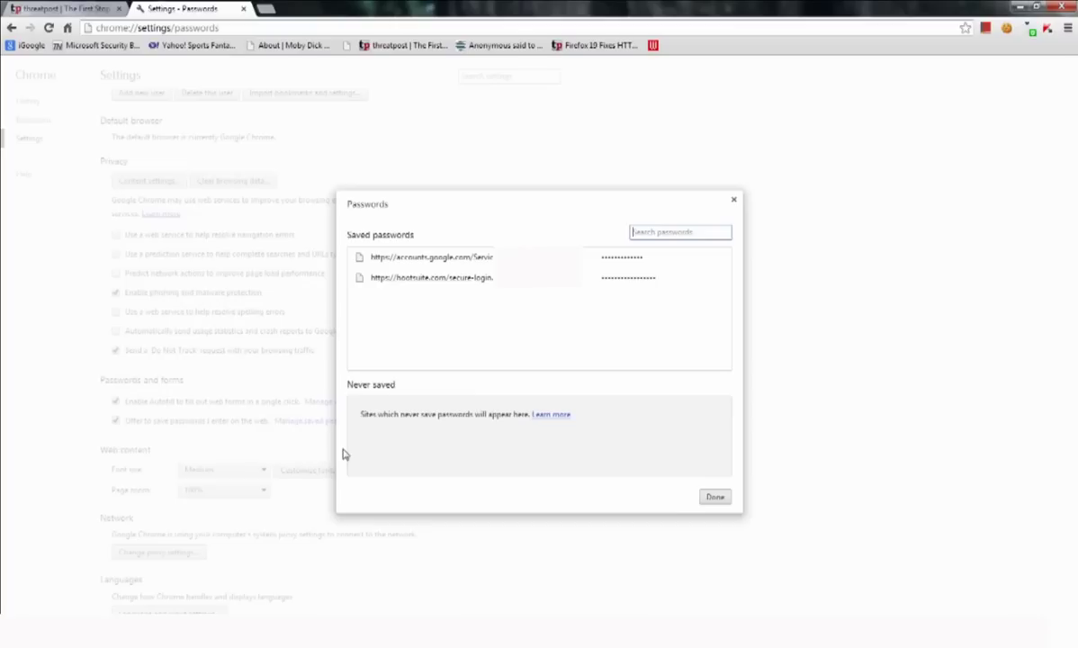
{"action": "left_click", "coordinate": [652, 258]}
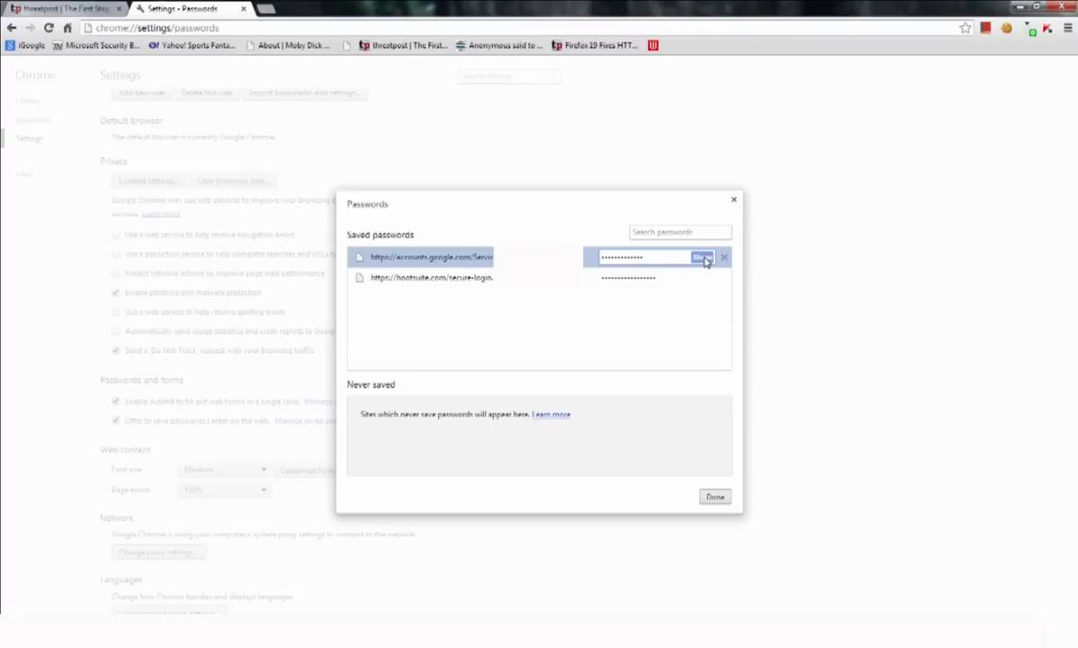
{"action": "left_click", "coordinate": [716, 498]}
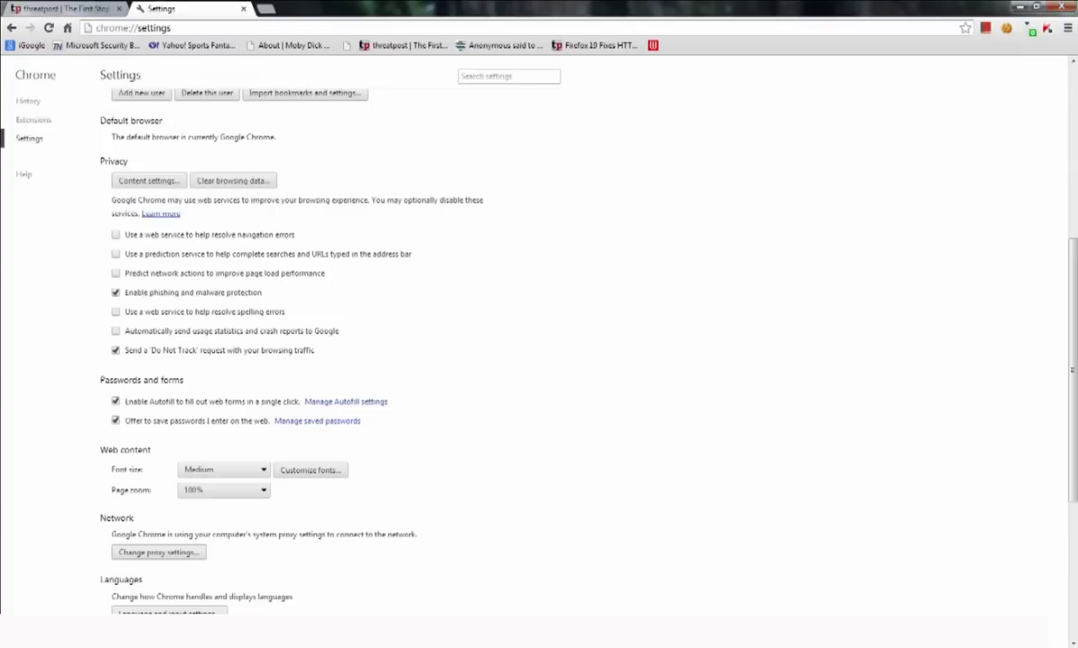
{"action": "scroll", "coordinate": [477, 556], "scroll_direction": "up", "scroll_amount": 3}
{"action": "scroll", "coordinate": [478, 559], "scroll_direction": "up", "scroll_amount": 1}
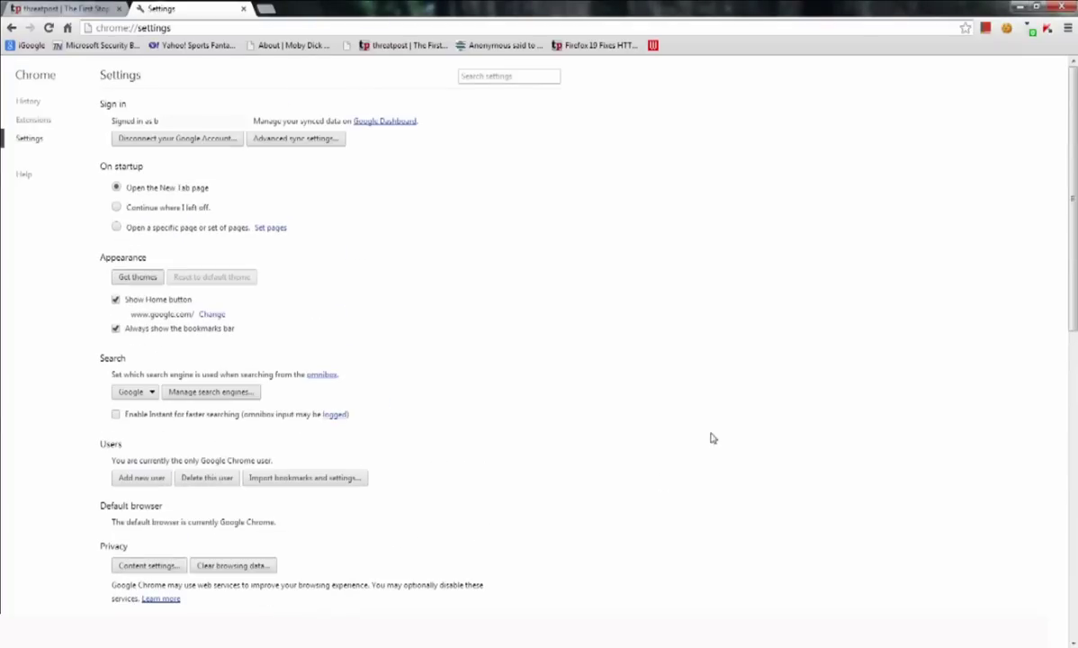
{"action": "left_click", "coordinate": [325, 144]}
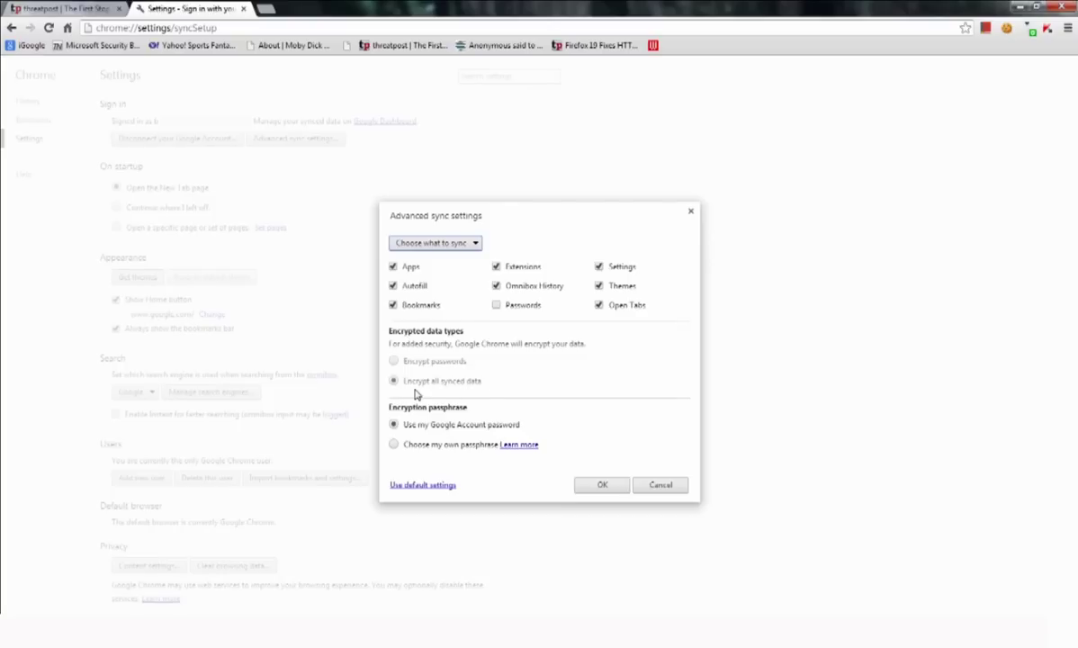
{"action": "left_click", "coordinate": [393, 444]}
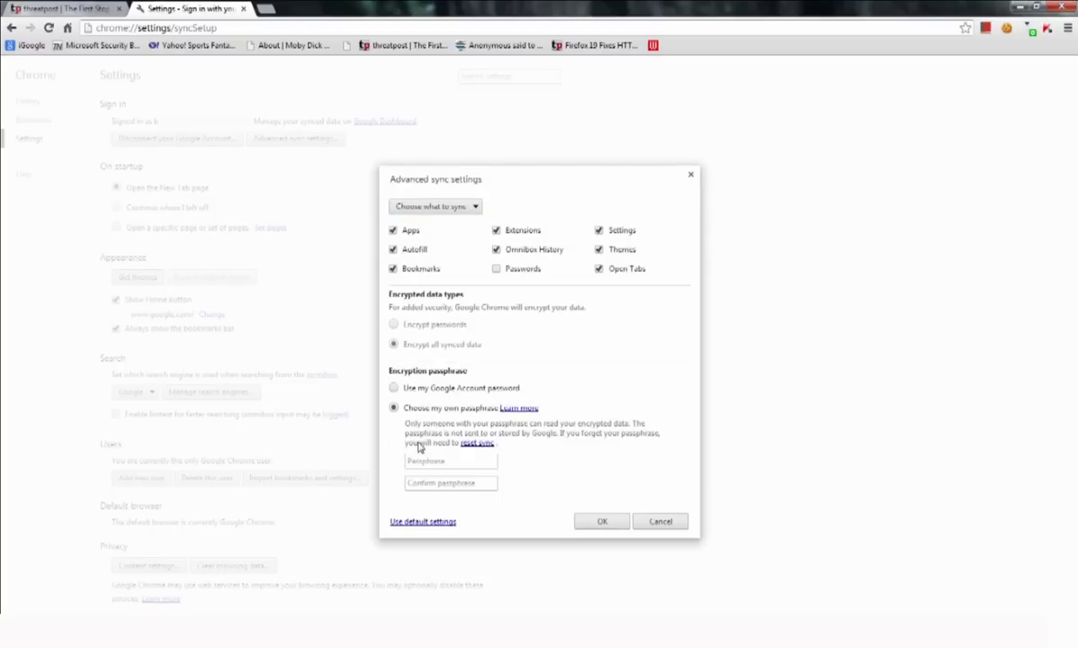
{"action": "left_click", "coordinate": [423, 459]}
{"action": "left_click", "coordinate": [433, 483]}
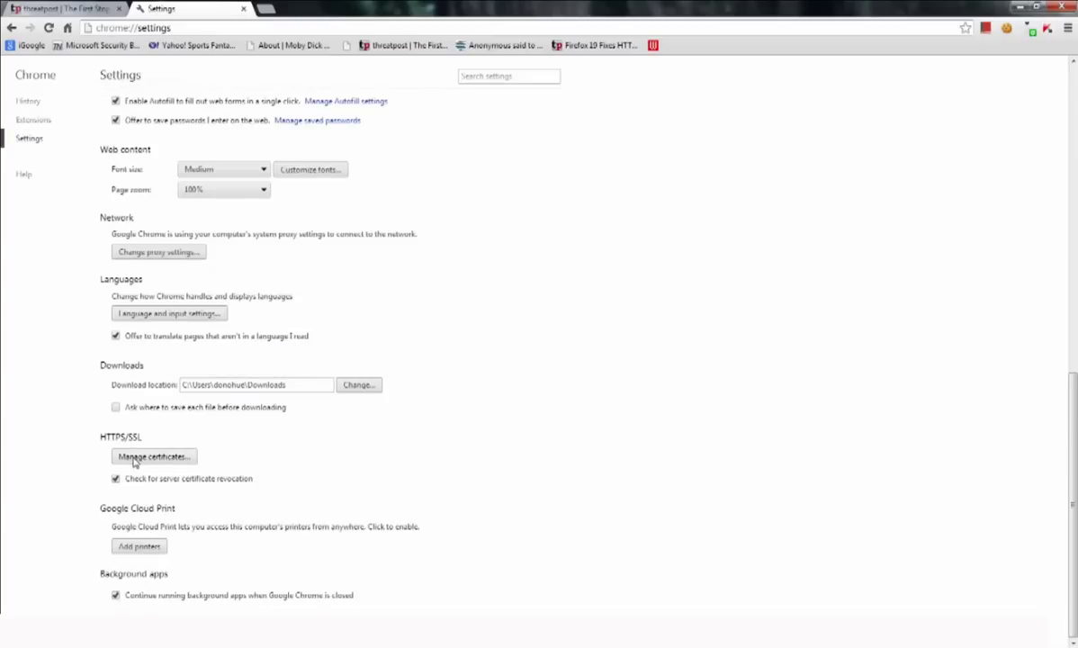
{"action": "left_click", "coordinate": [134, 459]}
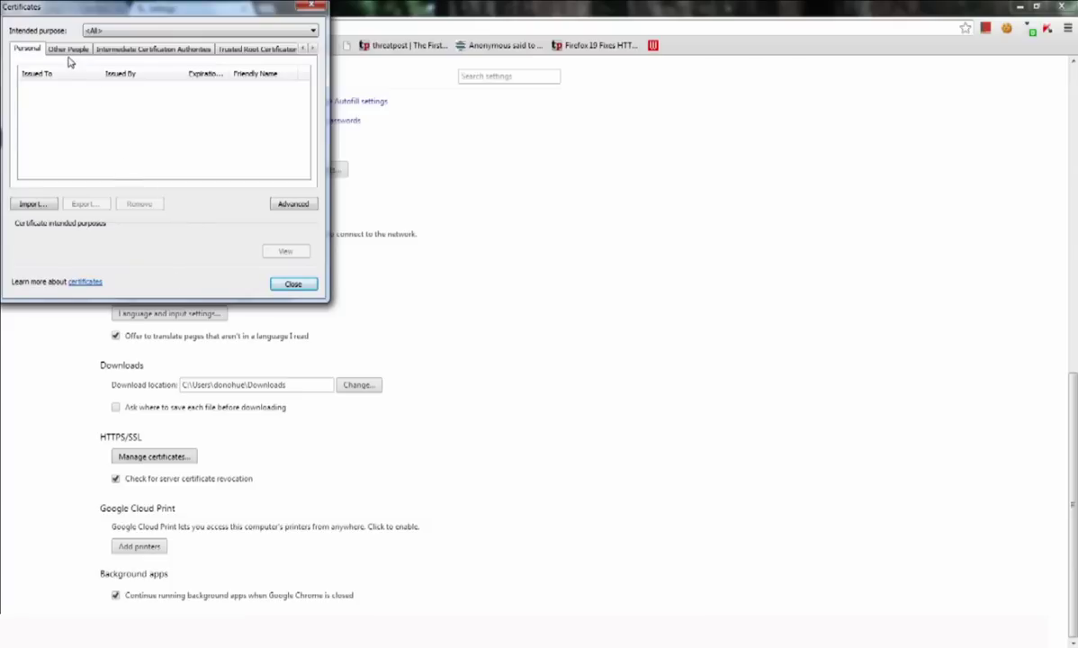
{"action": "left_click", "coordinate": [110, 48]}
{"action": "left_click", "coordinate": [232, 50]}
{"action": "scroll", "coordinate": [180, 157], "scroll_direction": "down", "scroll_amount": 3}
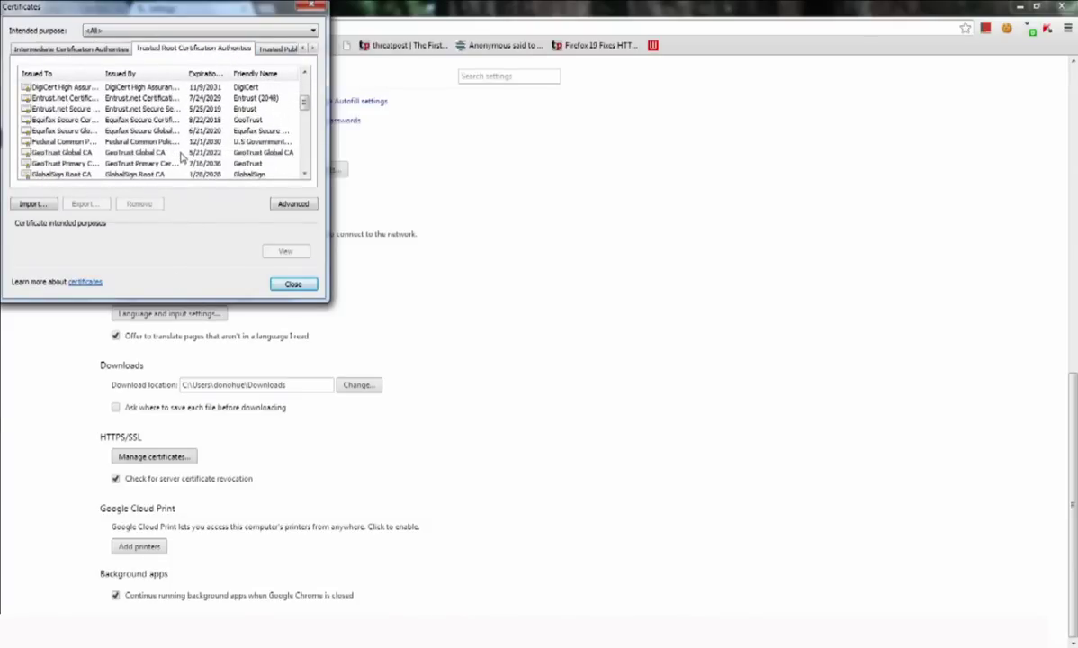
{"action": "scroll", "coordinate": [181, 157], "scroll_direction": "up", "scroll_amount": 1}
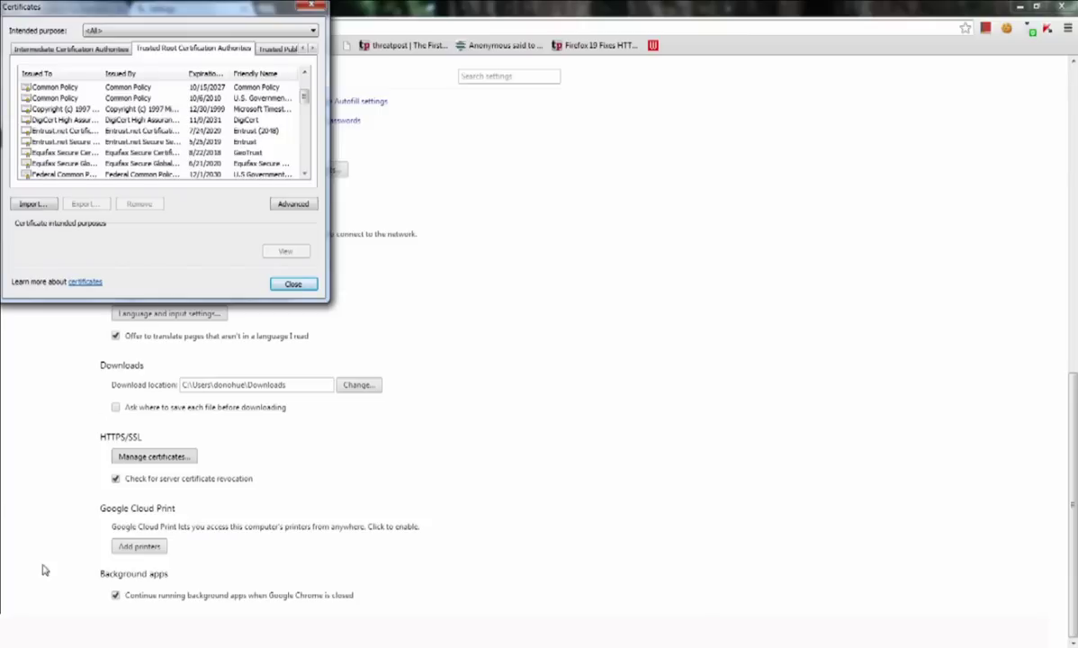
{"action": "left_click", "coordinate": [289, 283]}
{"action": "scroll", "coordinate": [500, 549], "scroll_direction": "up", "scroll_amount": 5}
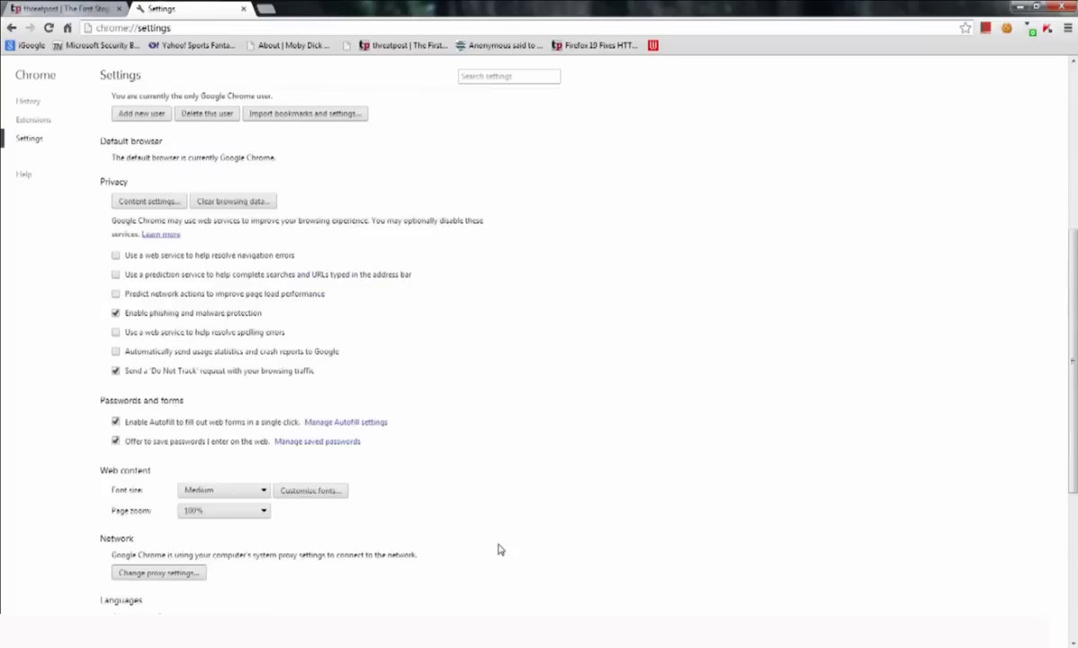
Step: Scroll through the "Chrome's privacy settings" help article explaining each privacy feature
{"action": "scroll", "coordinate": [499, 560], "scroll_direction": "up", "scroll_amount": 1}
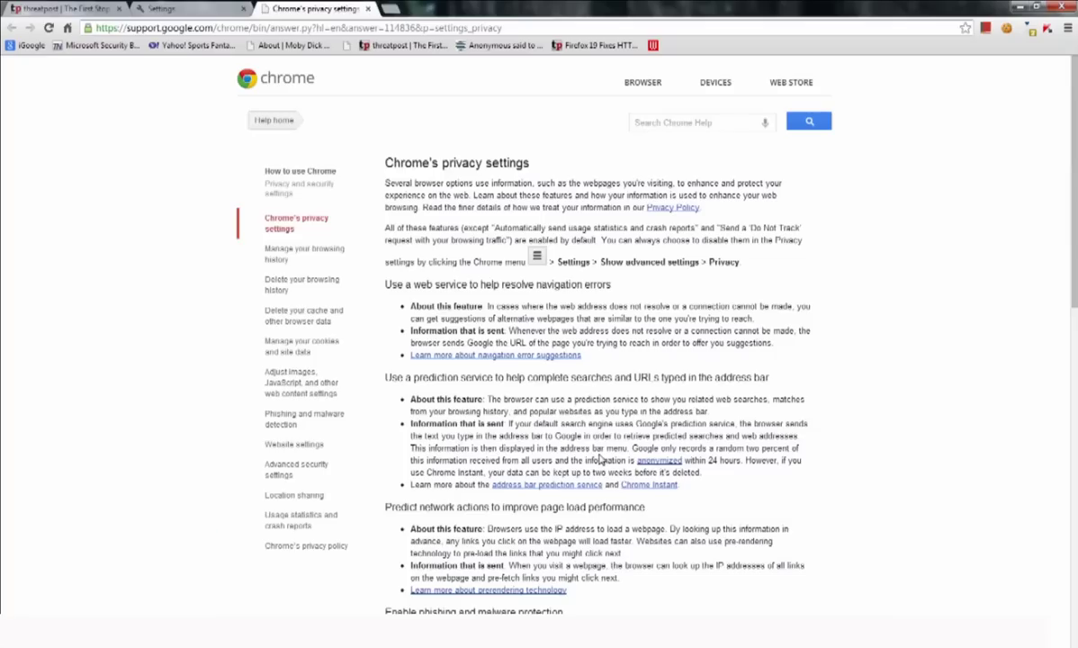
{"action": "scroll", "coordinate": [600, 459], "scroll_direction": "down", "scroll_amount": 1}
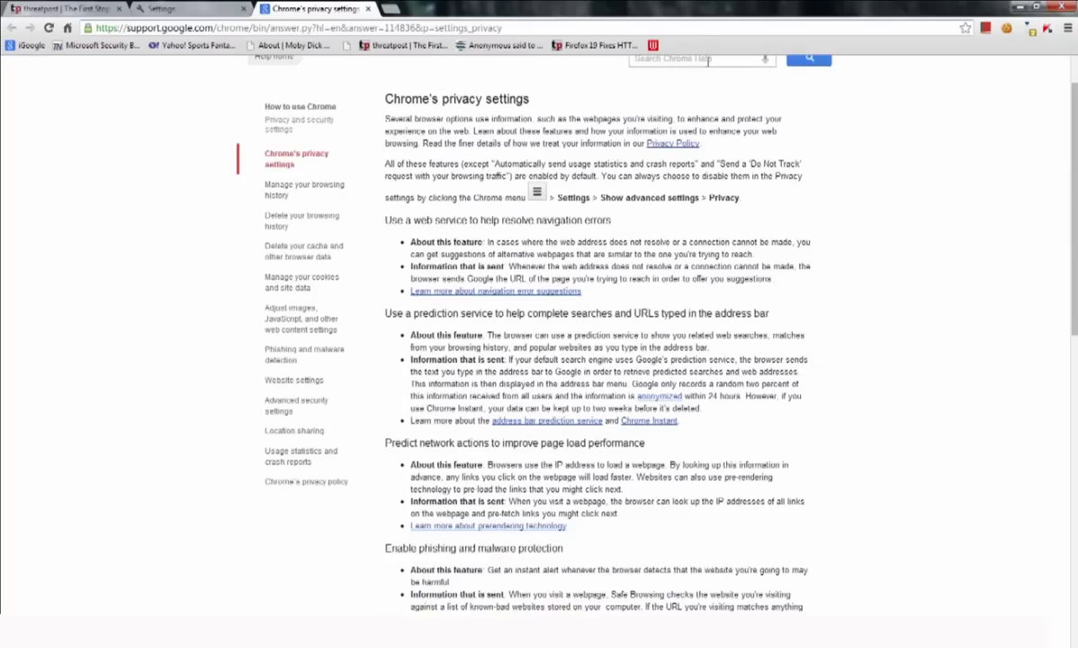